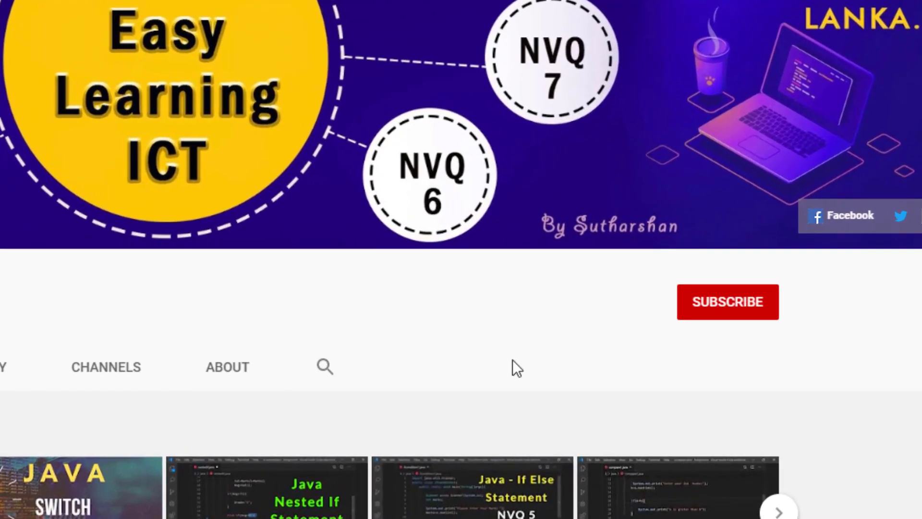
# Subscribe to the Easy Learning ICT channel and set its notifications to All
pyautogui.click(728, 309)
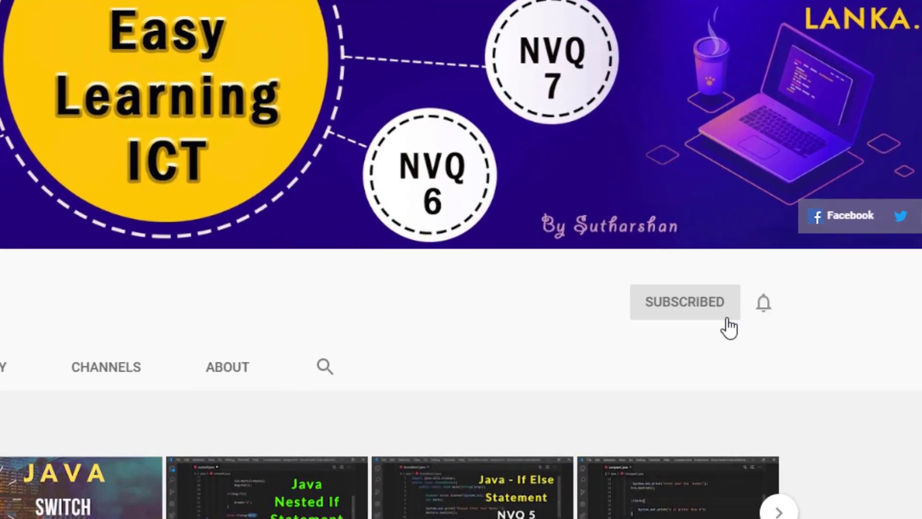
pyautogui.click(765, 309)
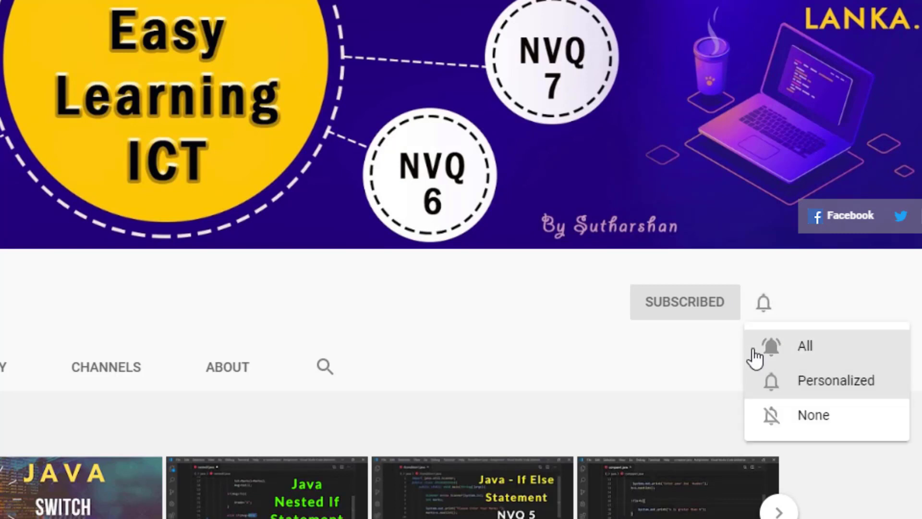
pyautogui.click(815, 353)
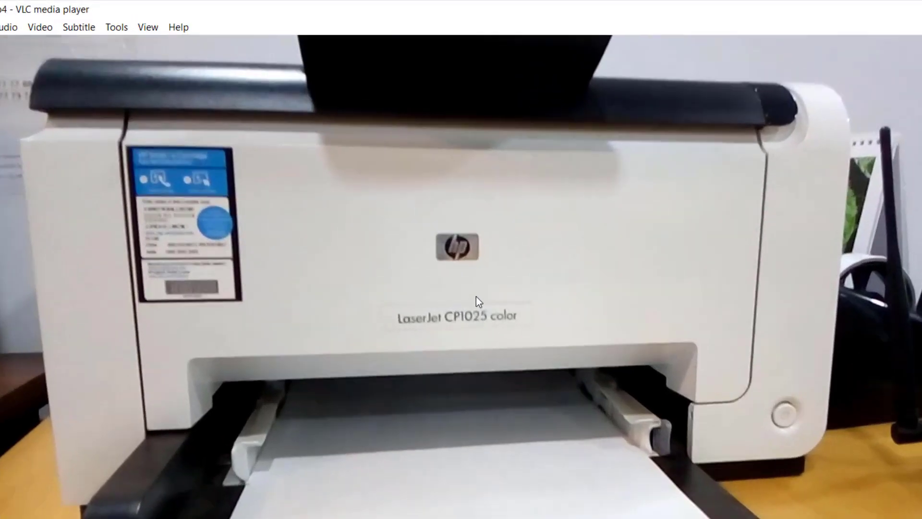
pyautogui.doubleClick(502, 340)
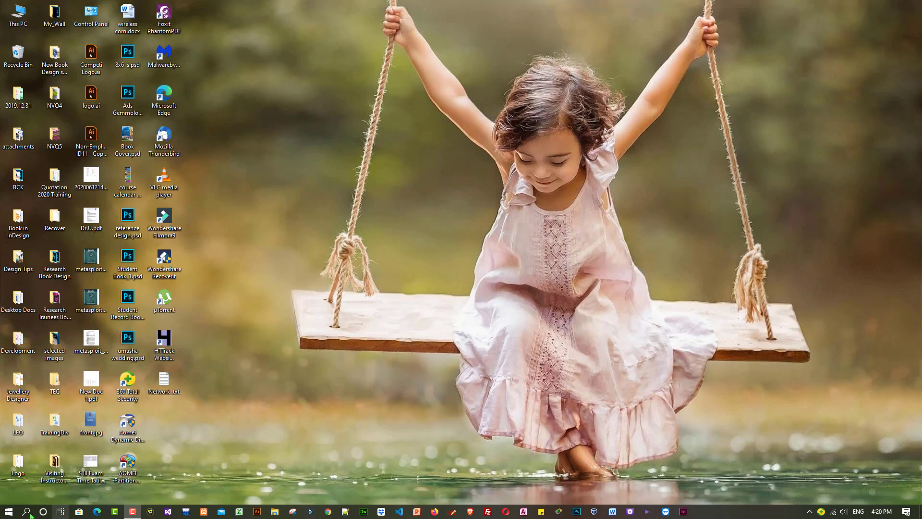
# Switch to Windows Settings and open Devices and Printers from the Devices category
pyautogui.click(9, 512)
pyautogui.click(12, 470)
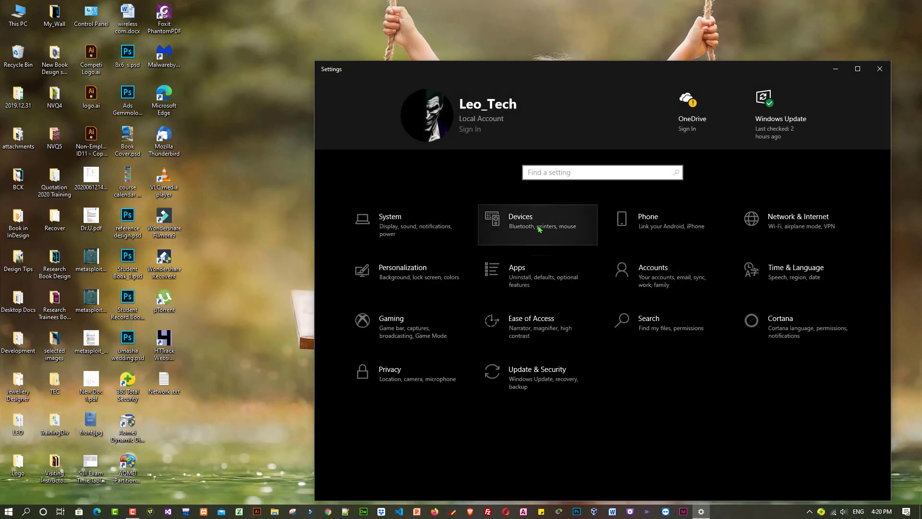
pyautogui.click(540, 229)
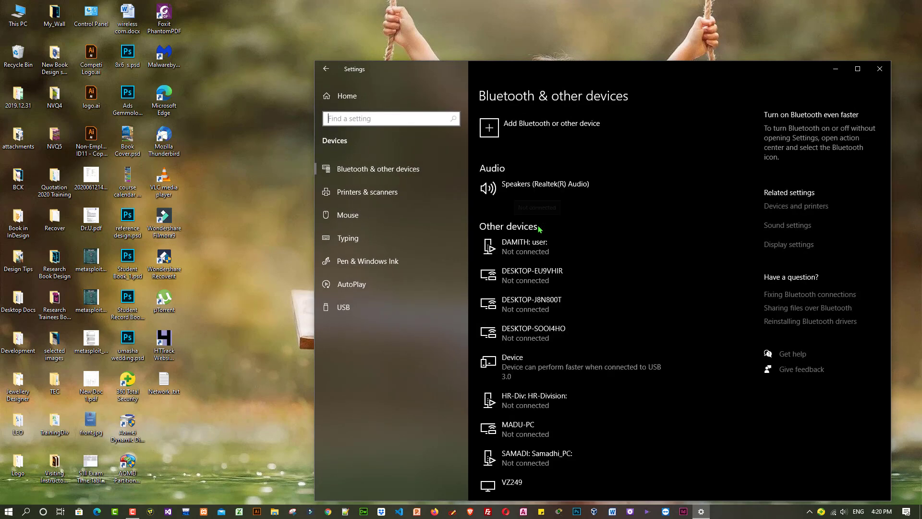
pyautogui.click(801, 205)
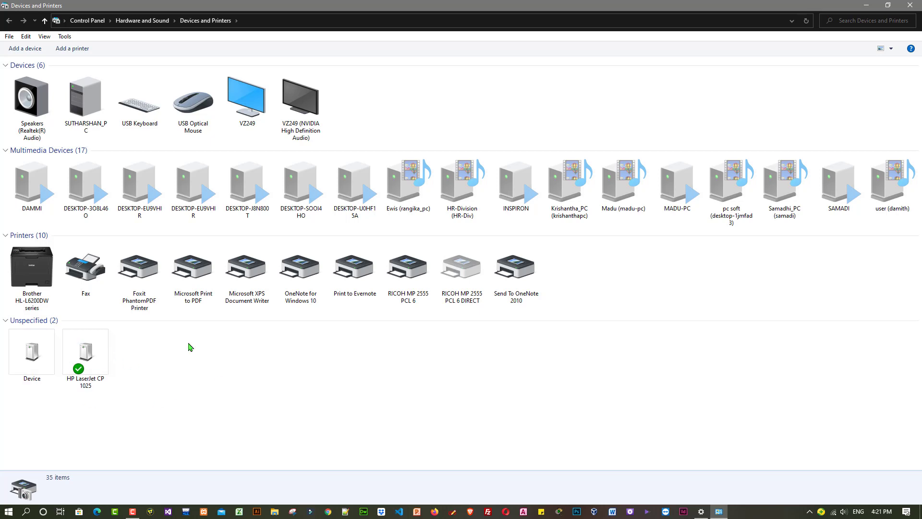
# Start adding an unlisted printer, choosing to add a local or network printer with manual settings
pyautogui.click(85, 50)
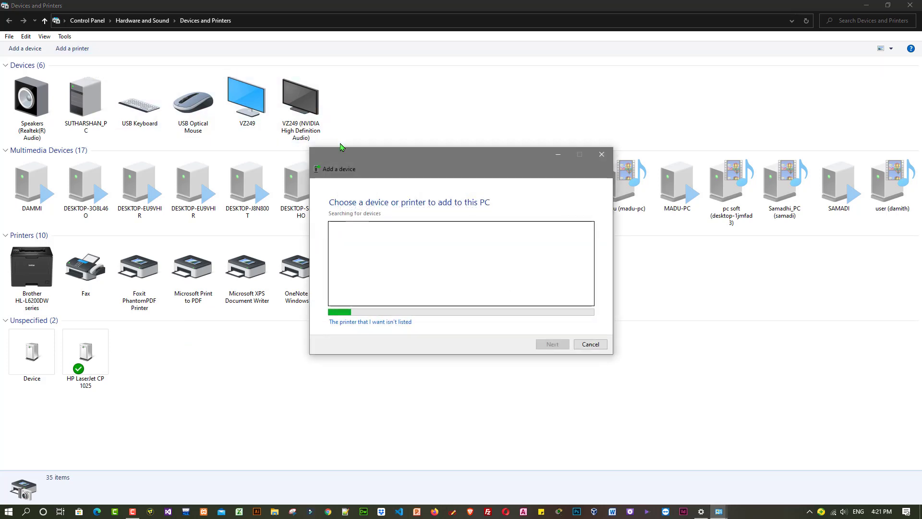
pyautogui.moveTo(397, 166); pyautogui.dragTo(524, 164)
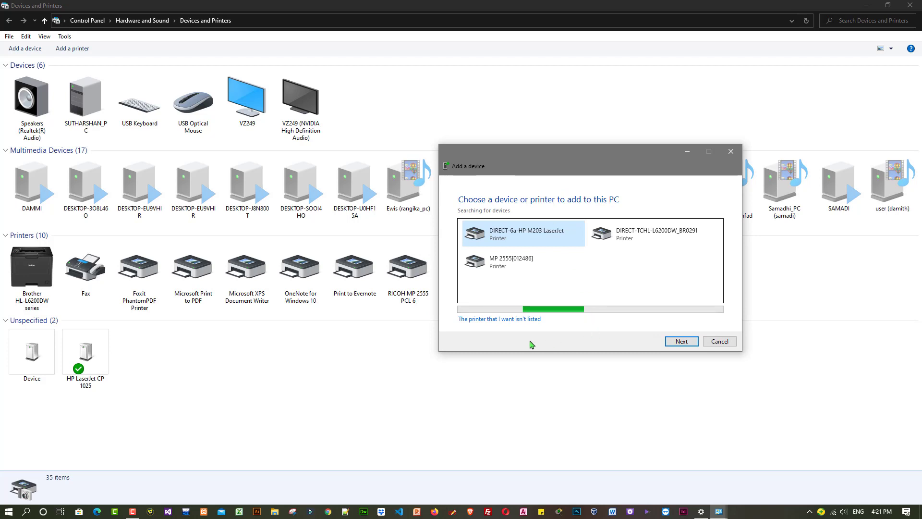
pyautogui.click(524, 319)
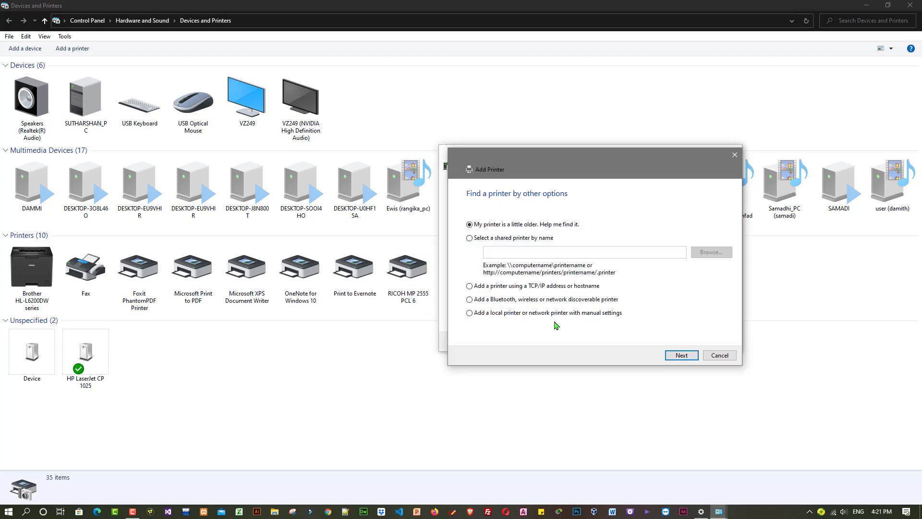
pyautogui.click(500, 316)
pyautogui.click(675, 356)
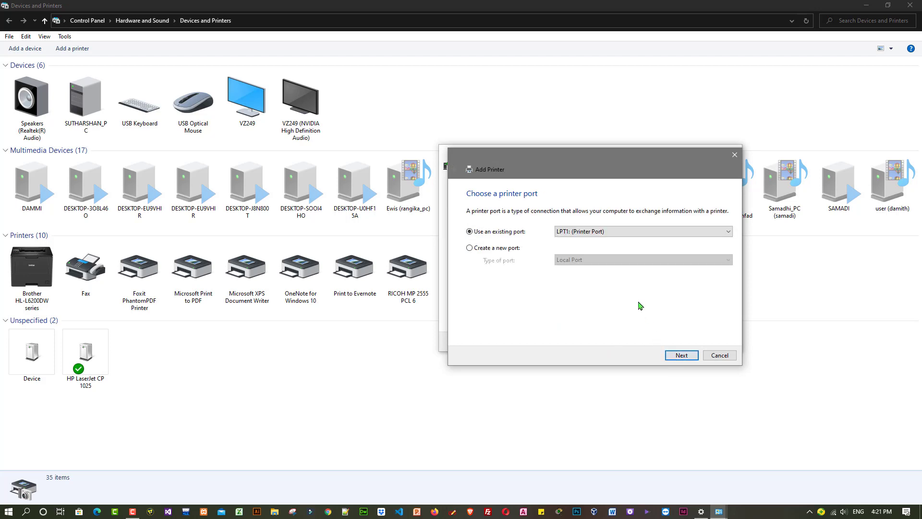
# Use the existing port USB001 (Virtual printer port for USB) and continue to the driver selection
pyautogui.click(644, 231)
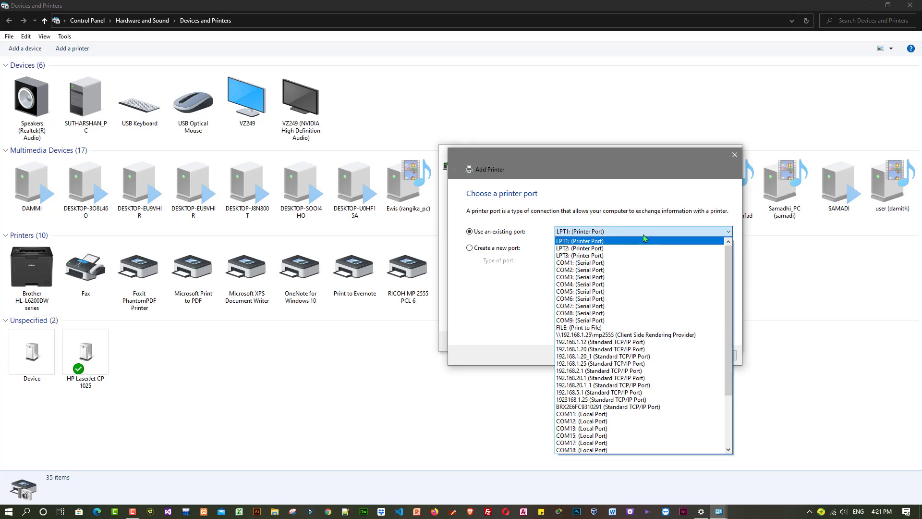
pyautogui.scroll(-1, 600, 347)
pyautogui.scroll(-3, 600, 347)
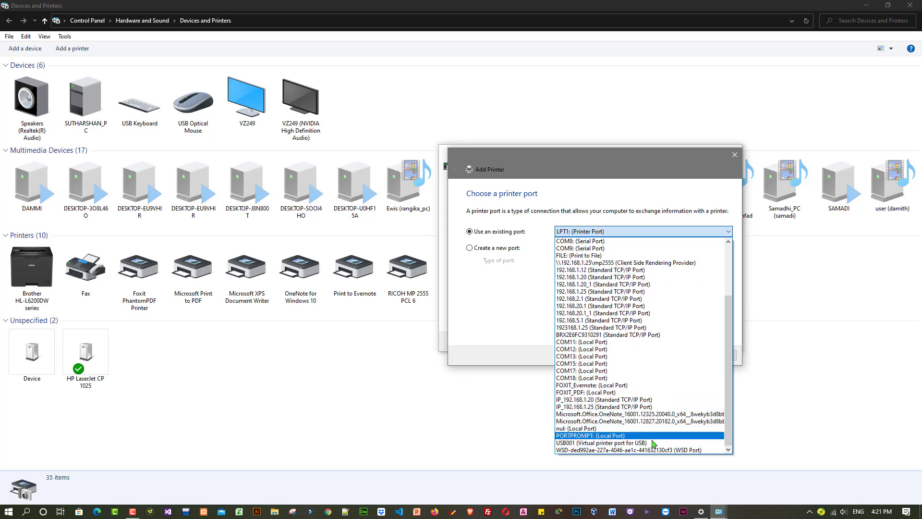
pyautogui.click(626, 443)
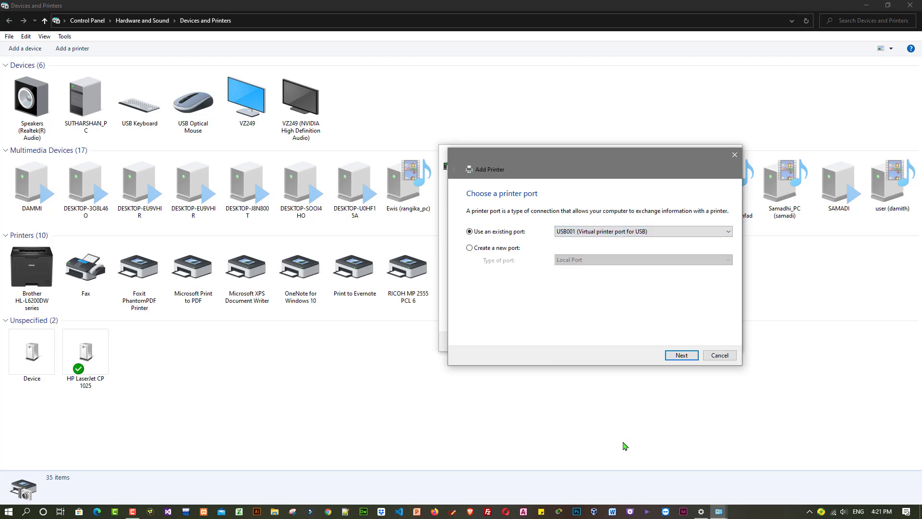
pyautogui.click(682, 356)
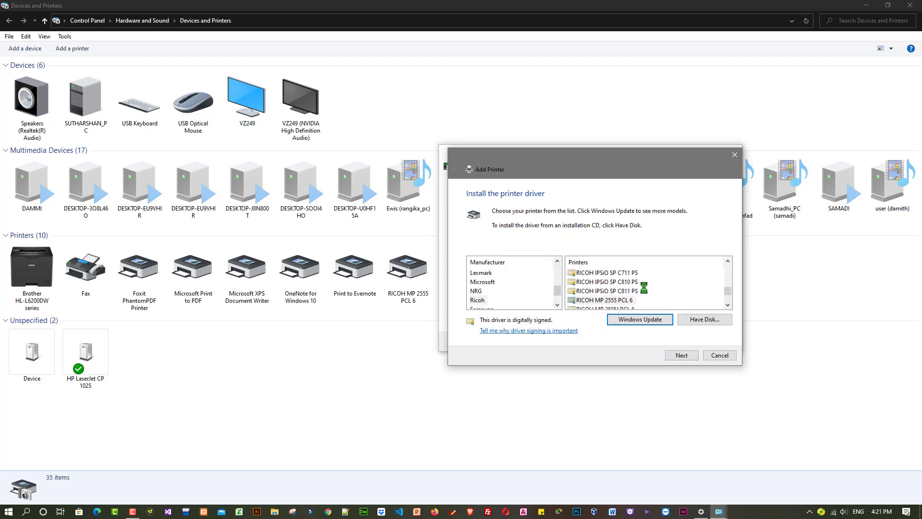
# Check which printer drivers are offered for the manufacturer HP
pyautogui.scroll(-1, 531, 273)
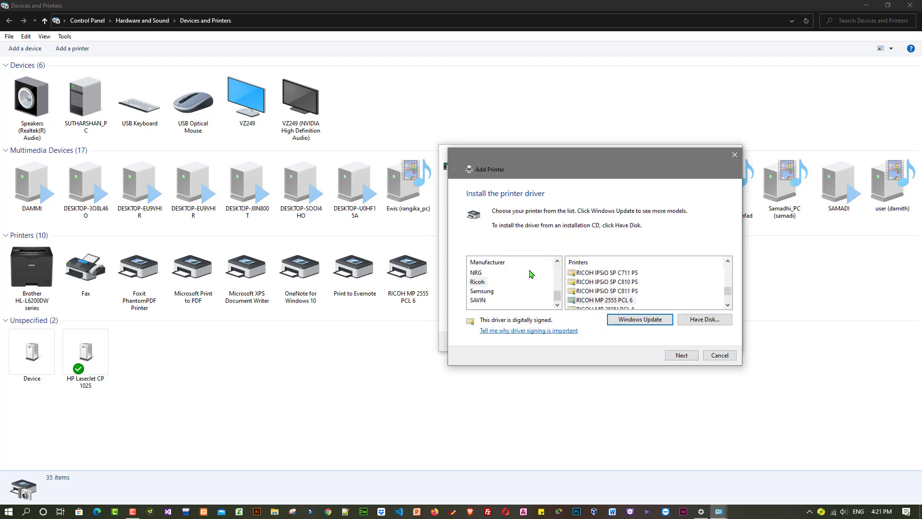
pyautogui.scroll(5, 531, 274)
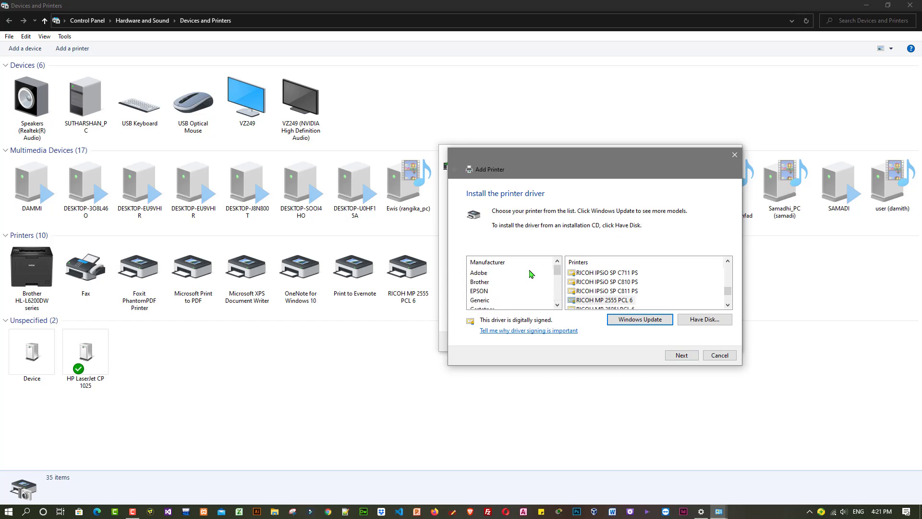
pyautogui.scroll(-3, 510, 285)
pyautogui.scroll(1, 509, 285)
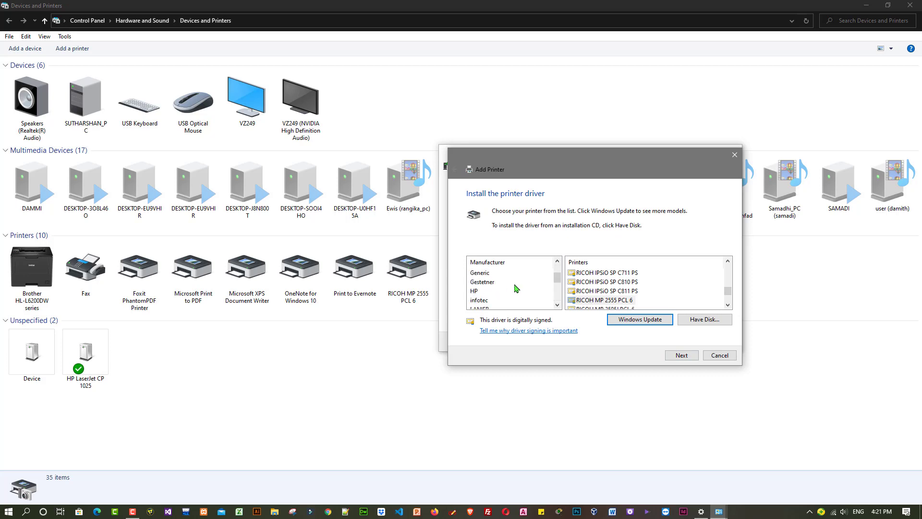
pyautogui.click(473, 291)
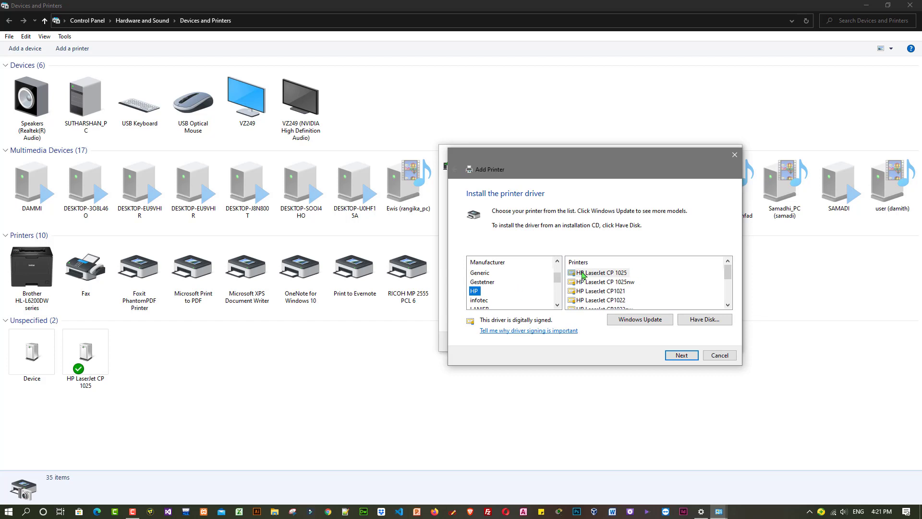
# Refresh the list of available printer drivers through Windows Update
pyautogui.click(649, 319)
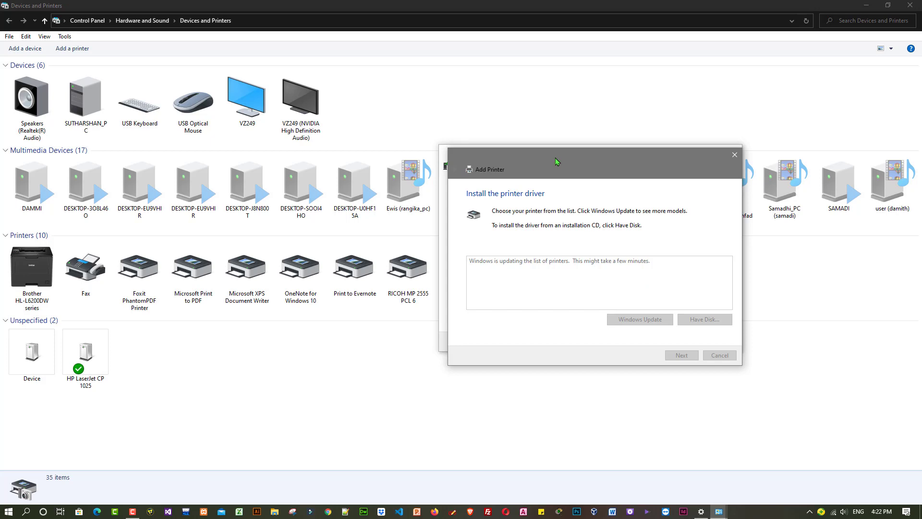
pyautogui.moveTo(556, 162); pyautogui.dragTo(605, 162)
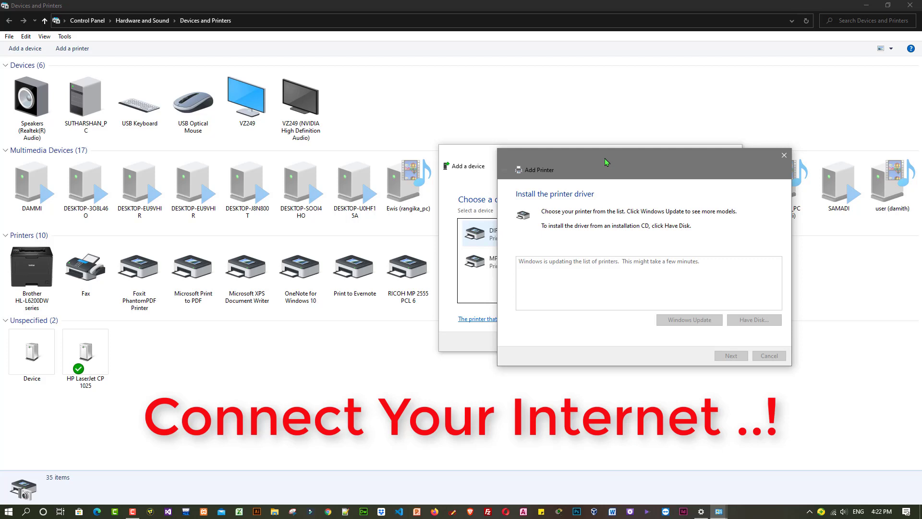
pyautogui.moveTo(606, 162); pyautogui.dragTo(577, 191)
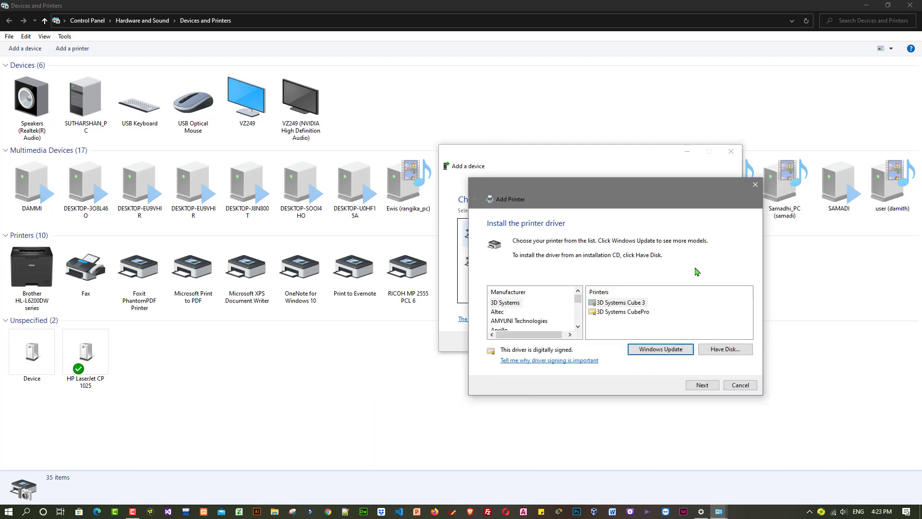
# Select HP as the manufacturer in the updated driver list
pyautogui.click(578, 326)
pyautogui.click(578, 327)
pyautogui.click(578, 327)
pyautogui.click(578, 326)
pyautogui.click(578, 327)
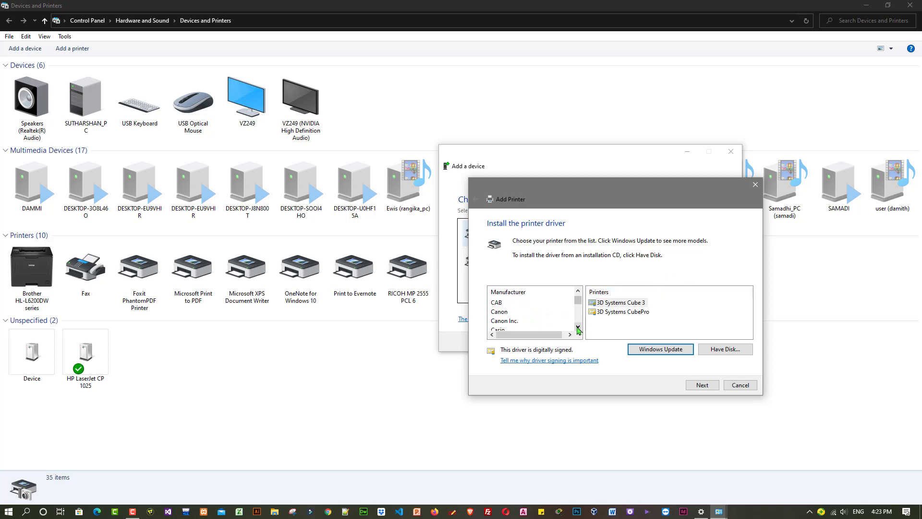
pyautogui.click(578, 326)
pyautogui.click(578, 327)
pyautogui.click(577, 326)
pyautogui.scroll(-2, 542, 314)
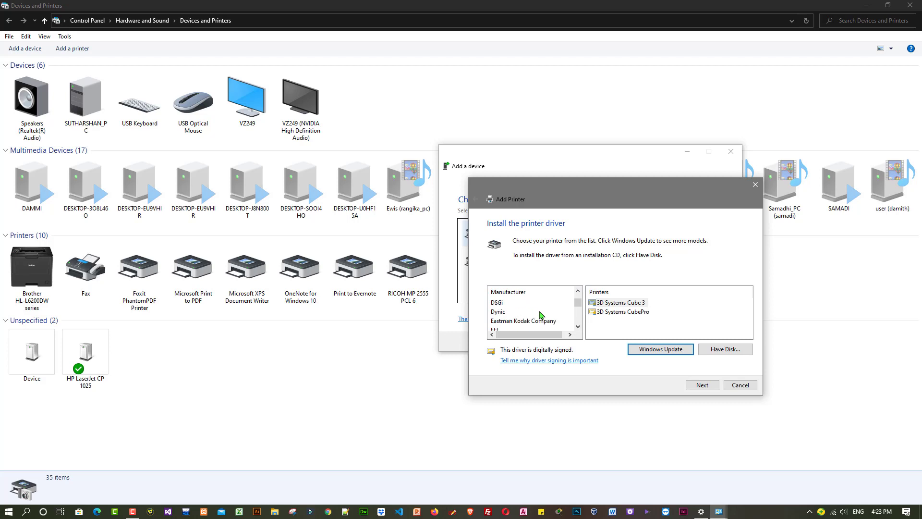
pyautogui.scroll(-2, 542, 315)
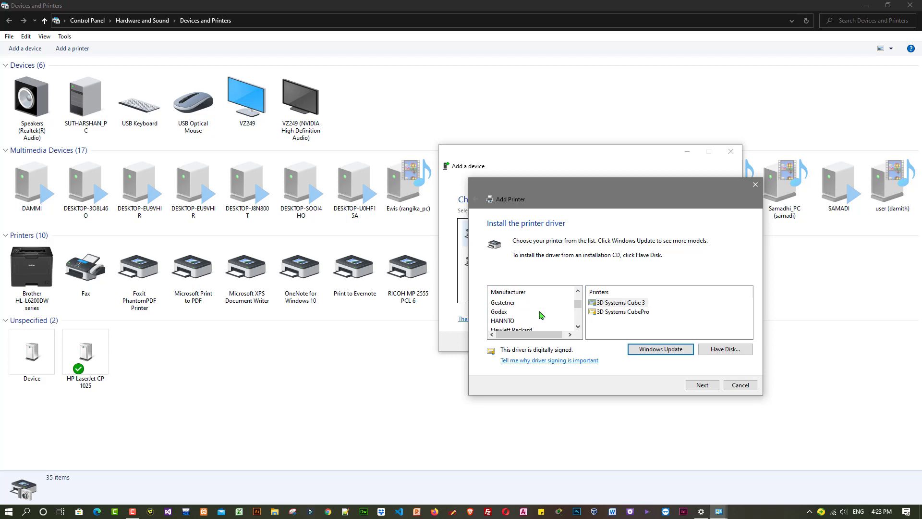
pyautogui.scroll(-1, 541, 315)
pyautogui.click(498, 322)
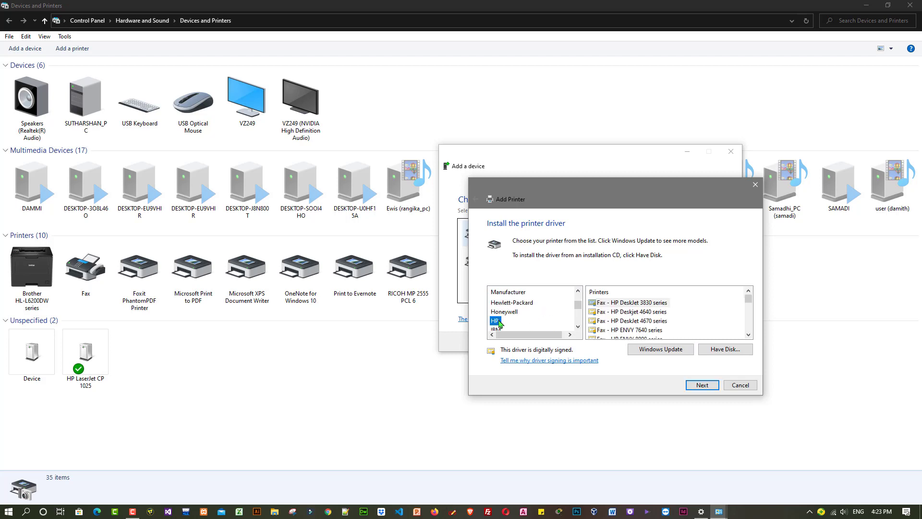
# Look through the HP printer driver list for an entry matching the LaserJet CP 1025
pyautogui.click(656, 321)
pyautogui.scroll(-6, 658, 321)
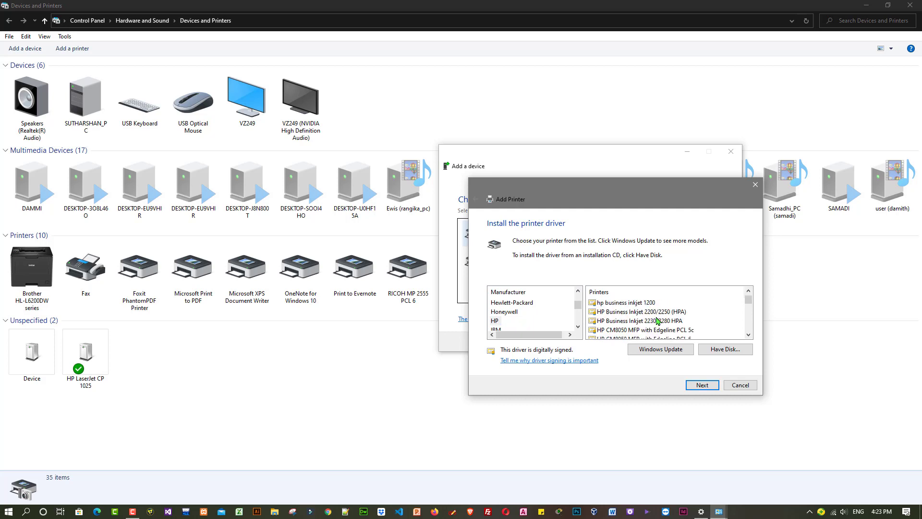
pyautogui.scroll(-5, 657, 321)
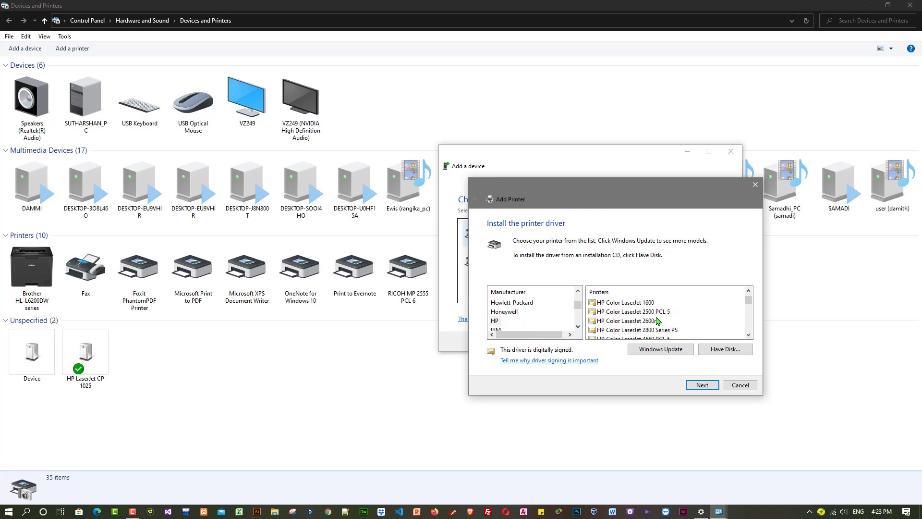
pyautogui.scroll(-10, 658, 321)
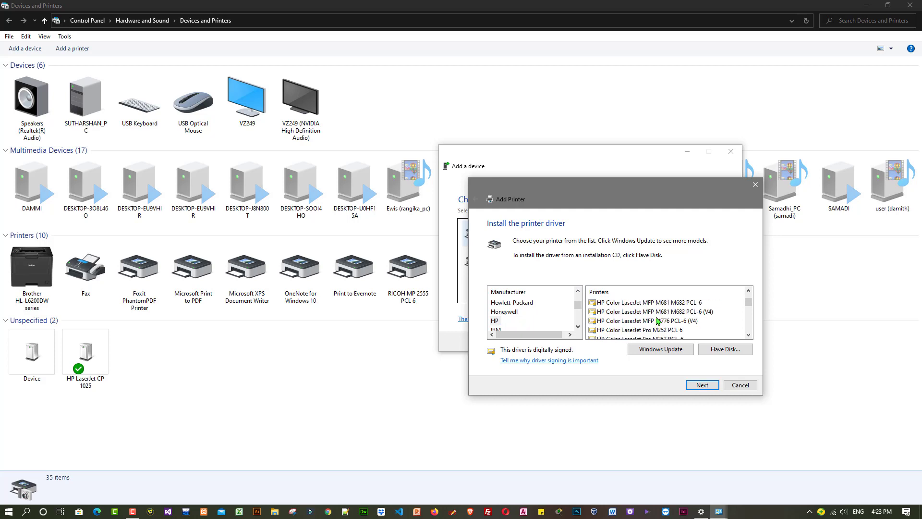
pyautogui.scroll(-3, 657, 321)
pyautogui.scroll(-3, 657, 321)
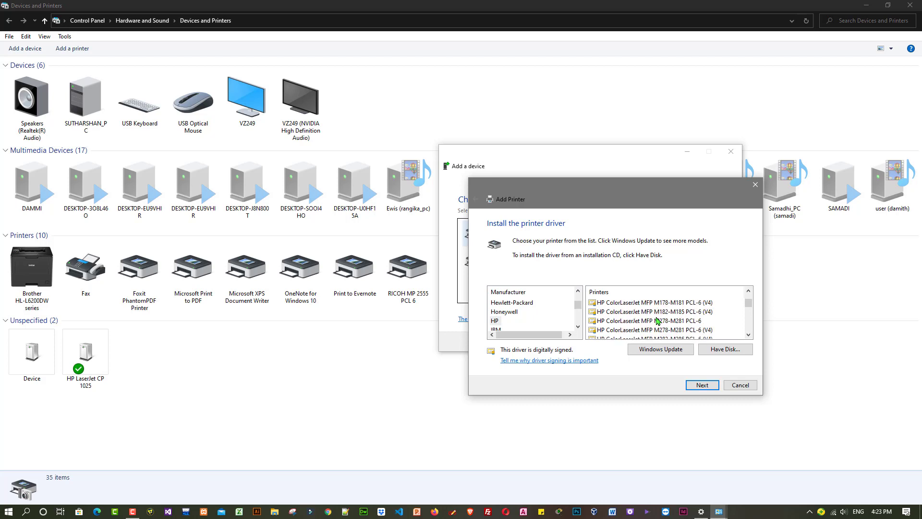
pyautogui.scroll(-12, 657, 321)
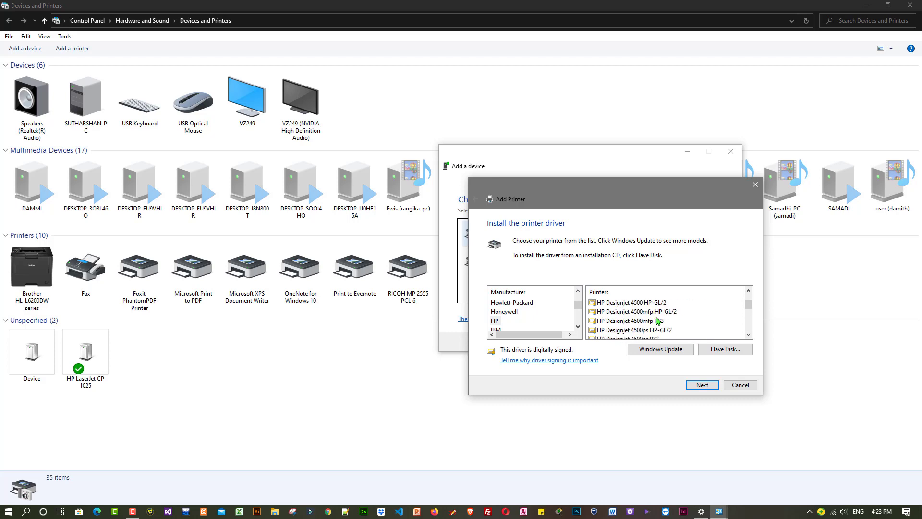
pyautogui.scroll(-3, 657, 321)
pyautogui.scroll(-15, 658, 321)
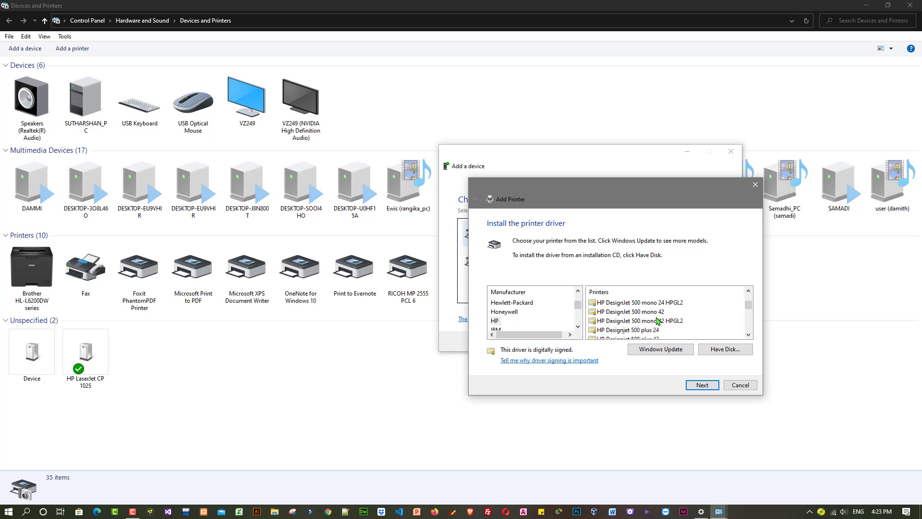
pyautogui.scroll(-15, 657, 321)
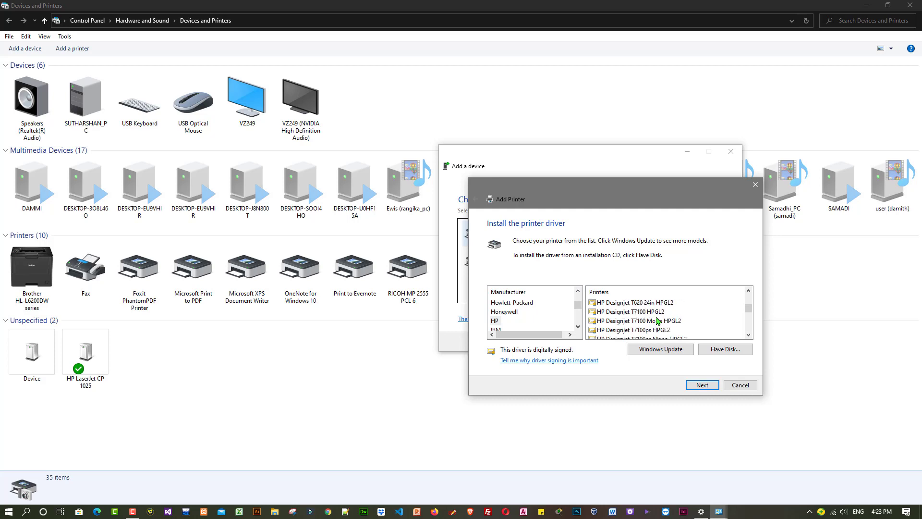
pyautogui.scroll(-12, 658, 321)
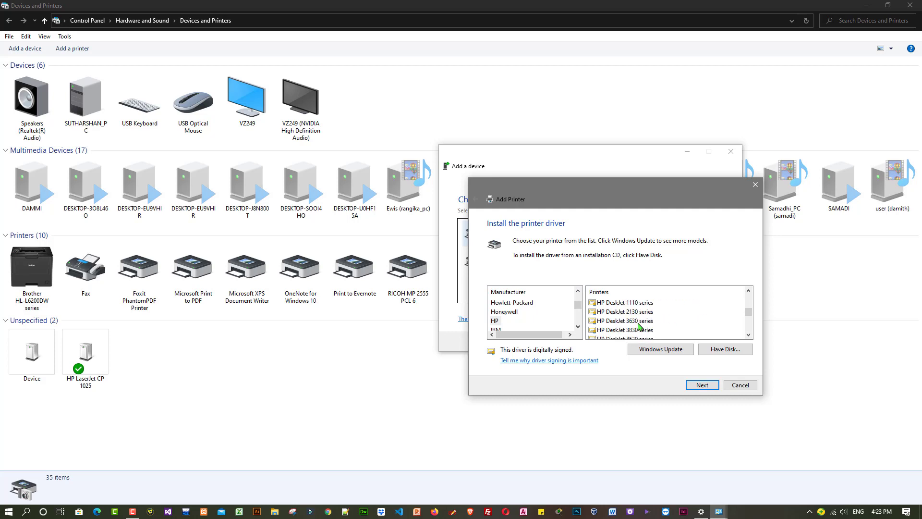
pyautogui.scroll(-5, 640, 325)
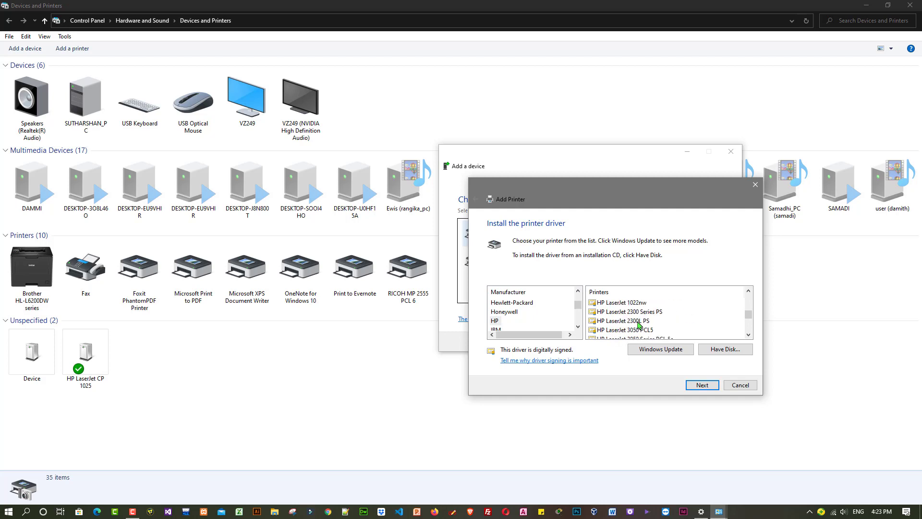
pyautogui.scroll(-3, 655, 327)
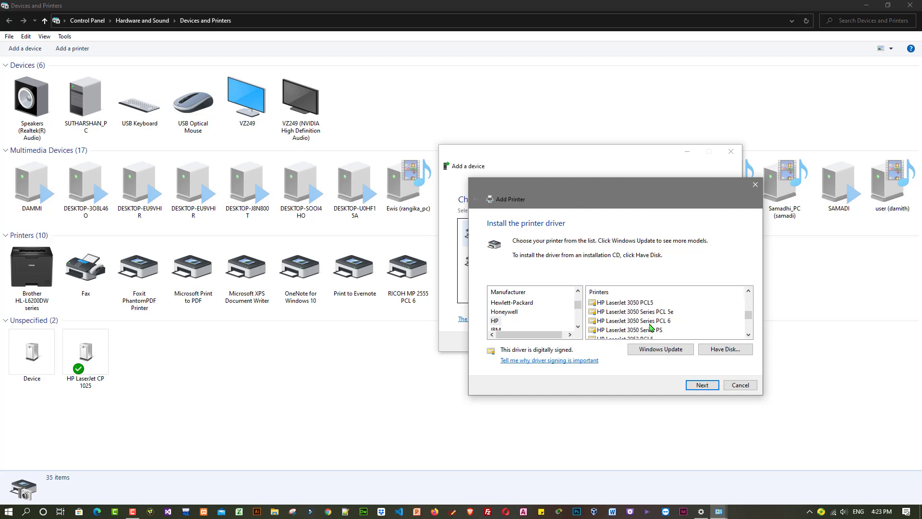
pyautogui.scroll(-10, 651, 328)
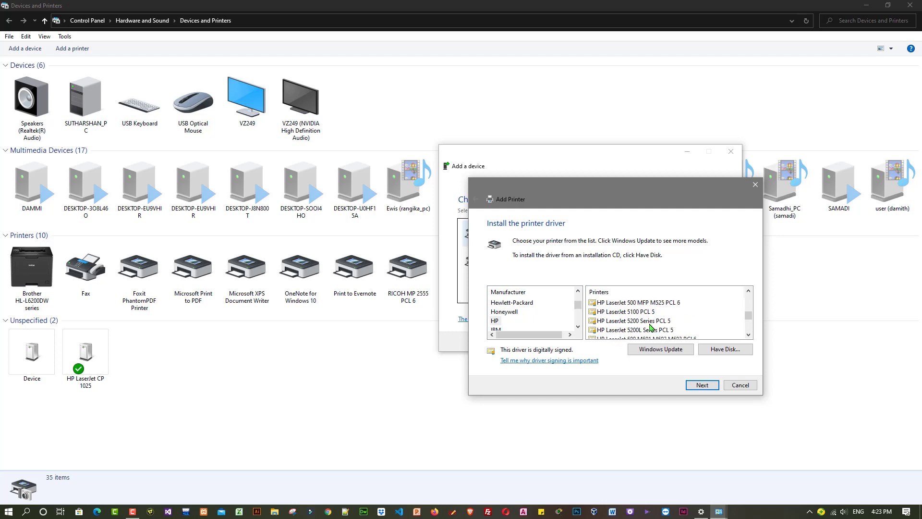
pyautogui.scroll(3, 649, 327)
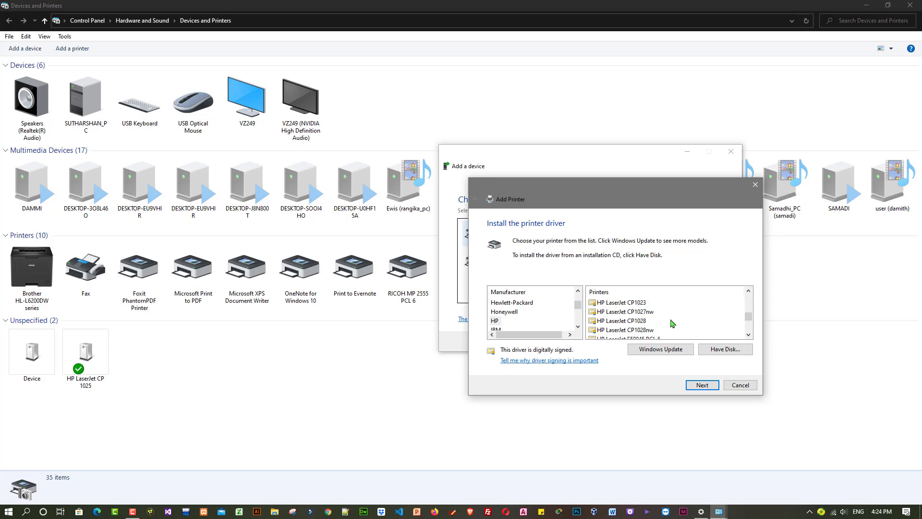
pyautogui.scroll(-2, 672, 323)
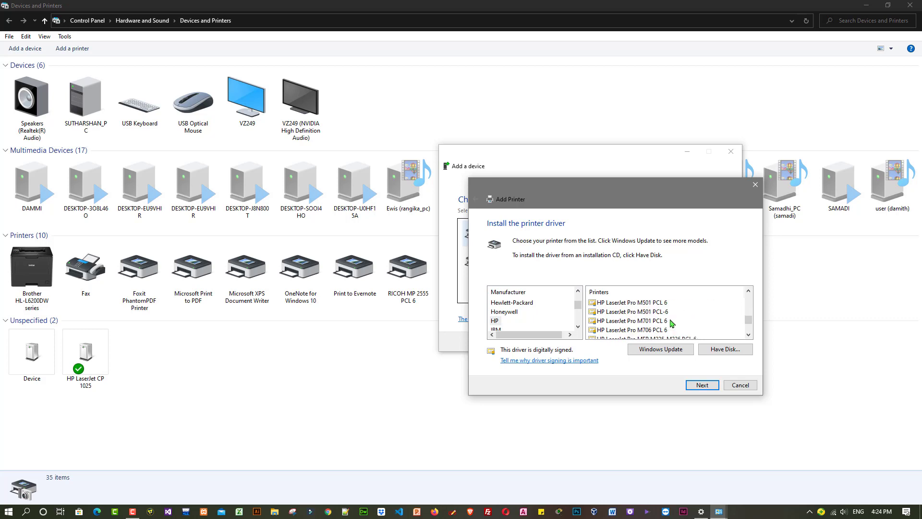
pyautogui.scroll(-10, 671, 323)
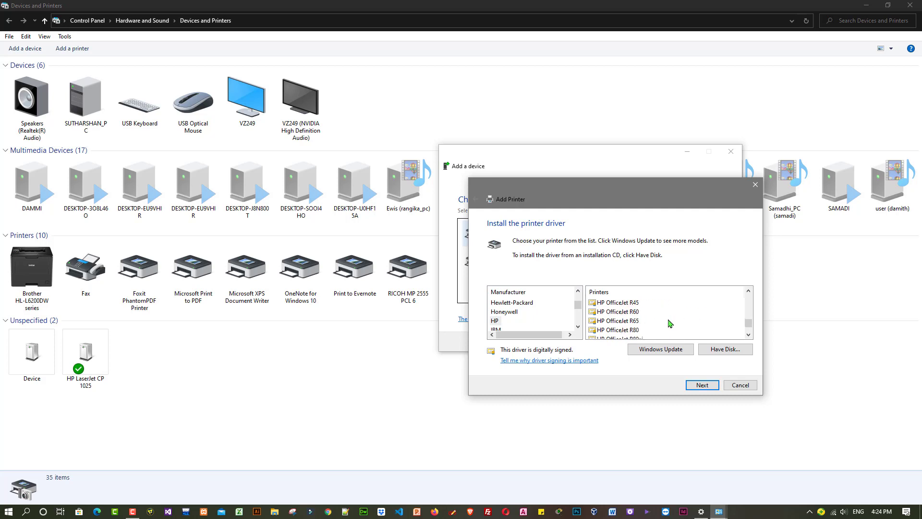
pyautogui.scroll(-10, 669, 323)
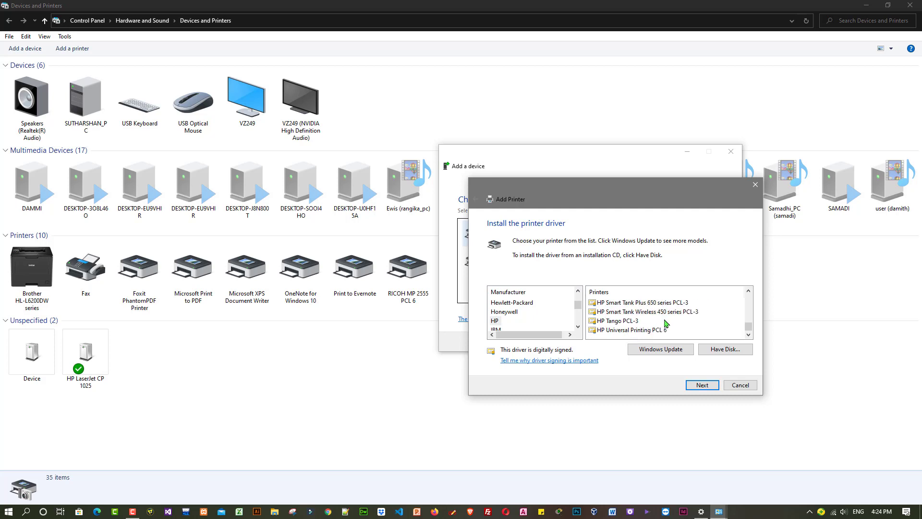
# Choose the HP LaserJet CP1028 driver from the HP list and continue to the printer naming page
pyautogui.scroll(15, 666, 323)
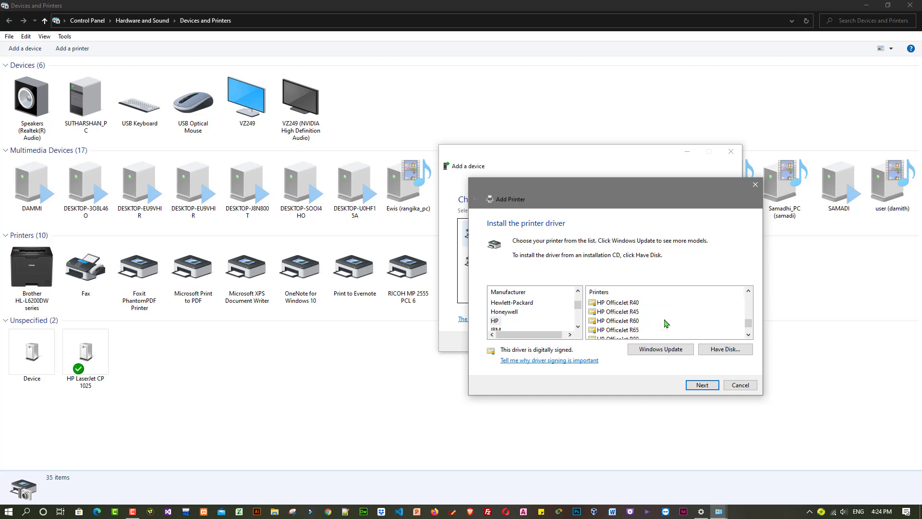
pyautogui.scroll(10, 666, 323)
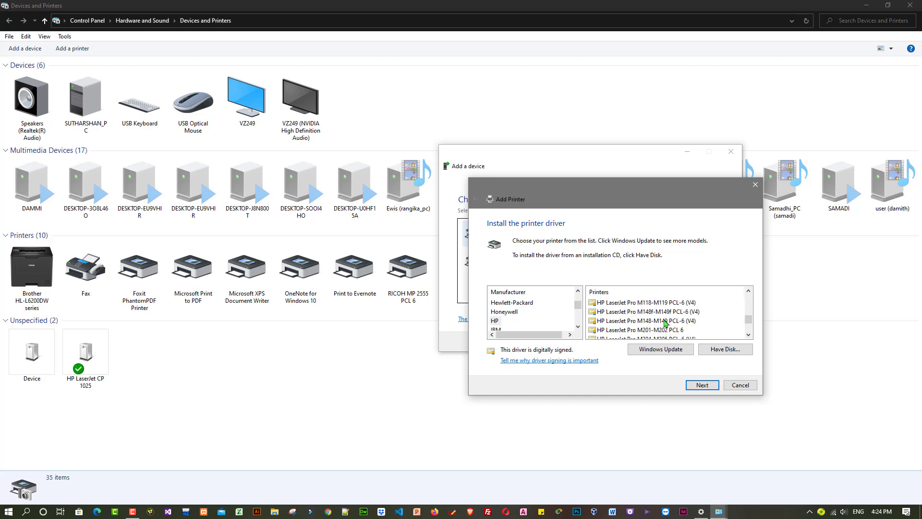
pyautogui.scroll(8, 666, 323)
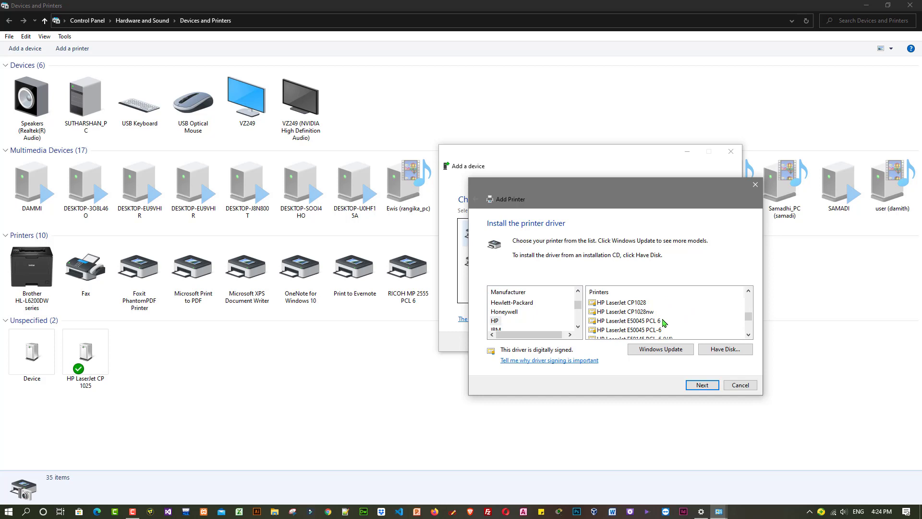
pyautogui.click(640, 305)
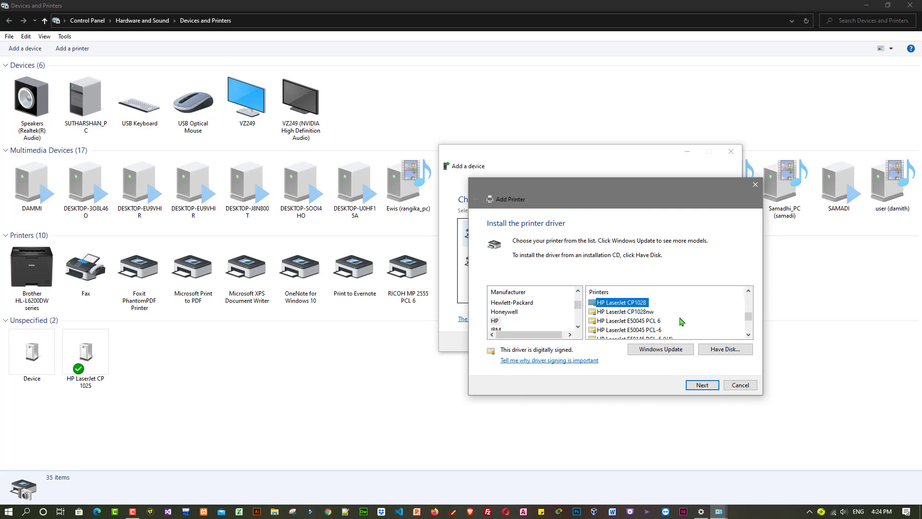
pyautogui.scroll(1, 681, 322)
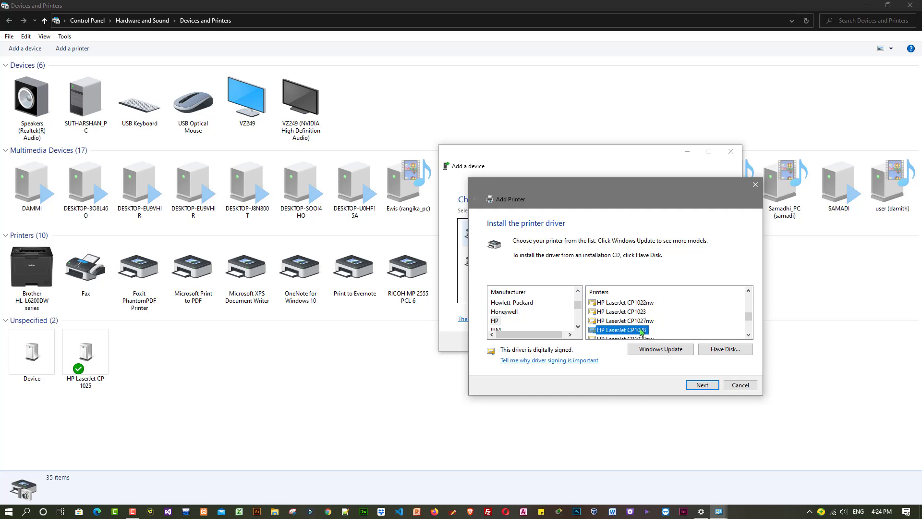
pyautogui.click(702, 385)
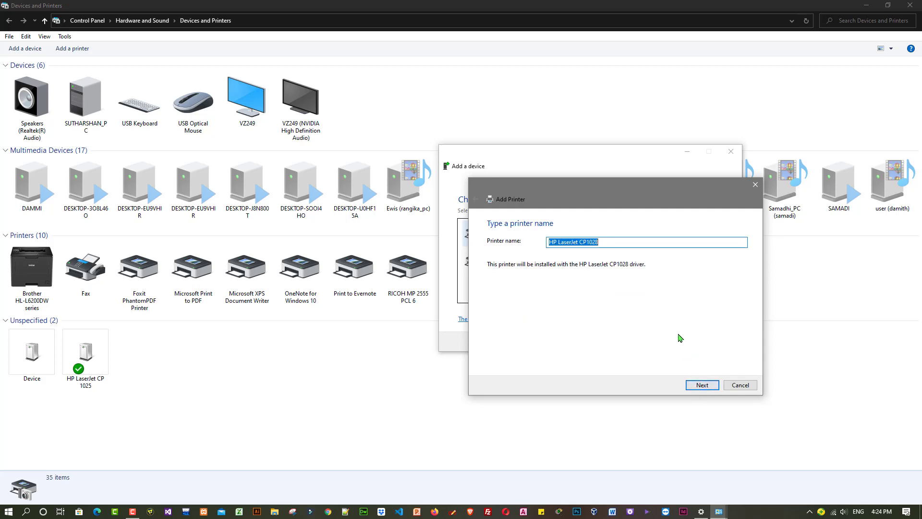
# Name the printer HP LaserJet CP1028 New and start the driver installation
pyautogui.click(619, 242)
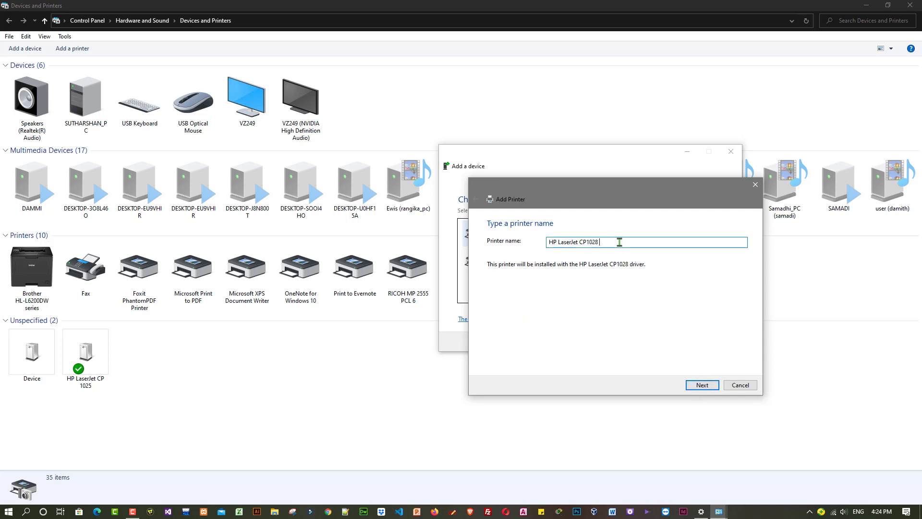
pyautogui.write('New')
pyautogui.click(698, 386)
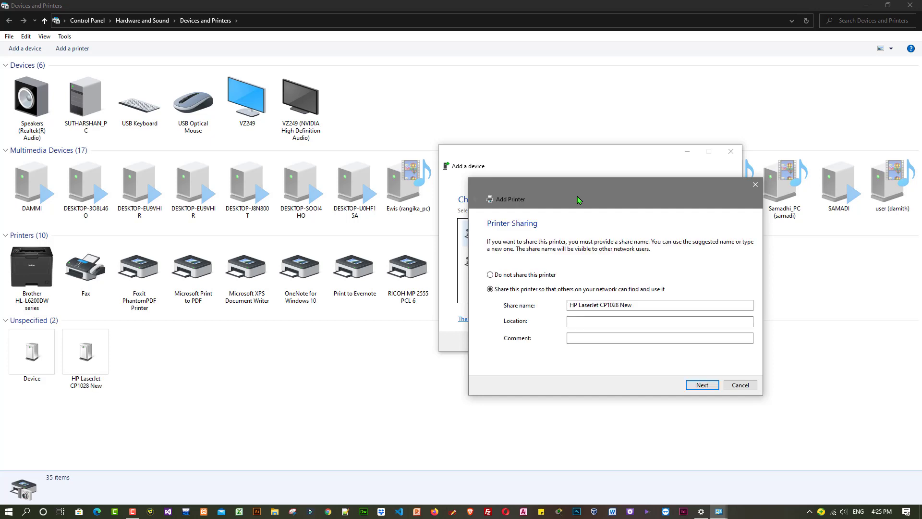
# Share the printer on the network with the share name HP LaserJet CP1028 New and print a test page
pyautogui.click(491, 275)
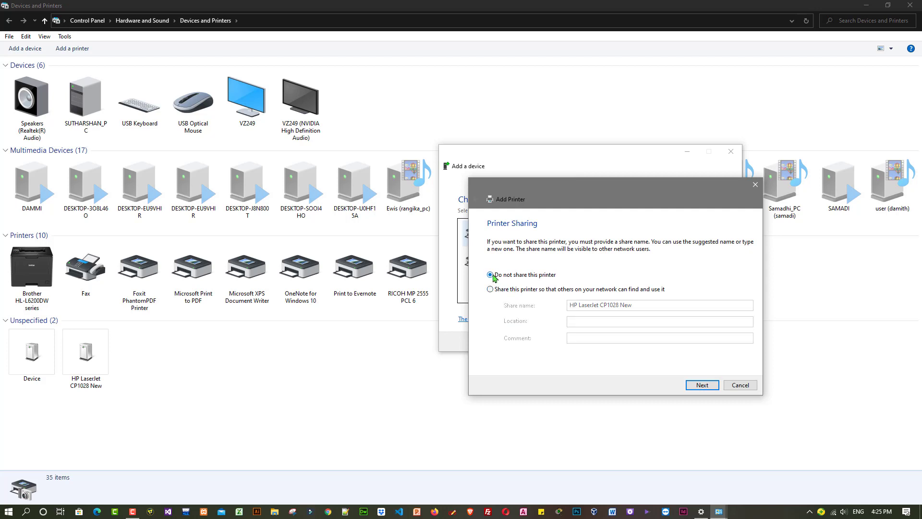
pyautogui.click(491, 290)
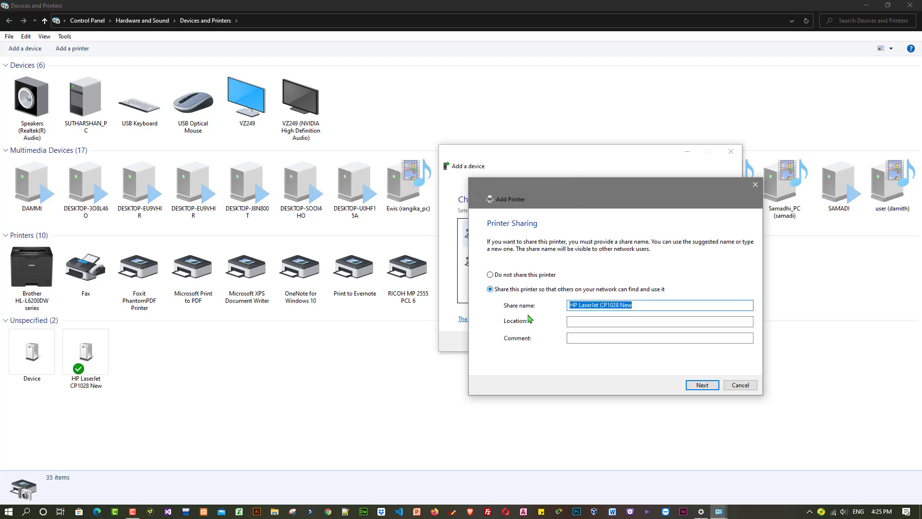
pyautogui.click(705, 386)
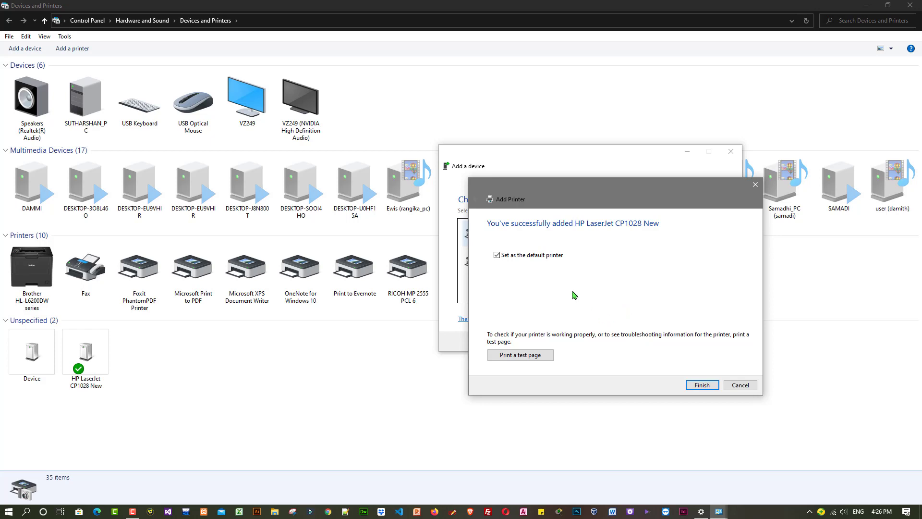
pyautogui.click(527, 356)
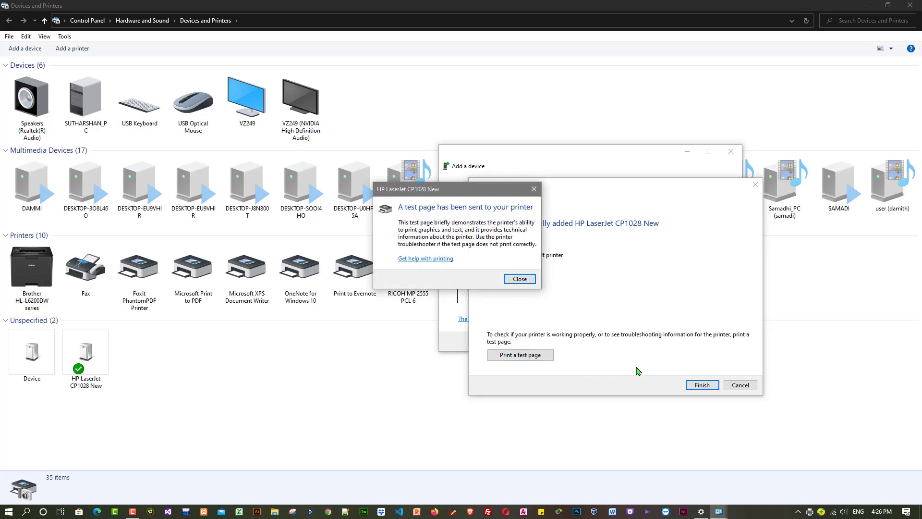